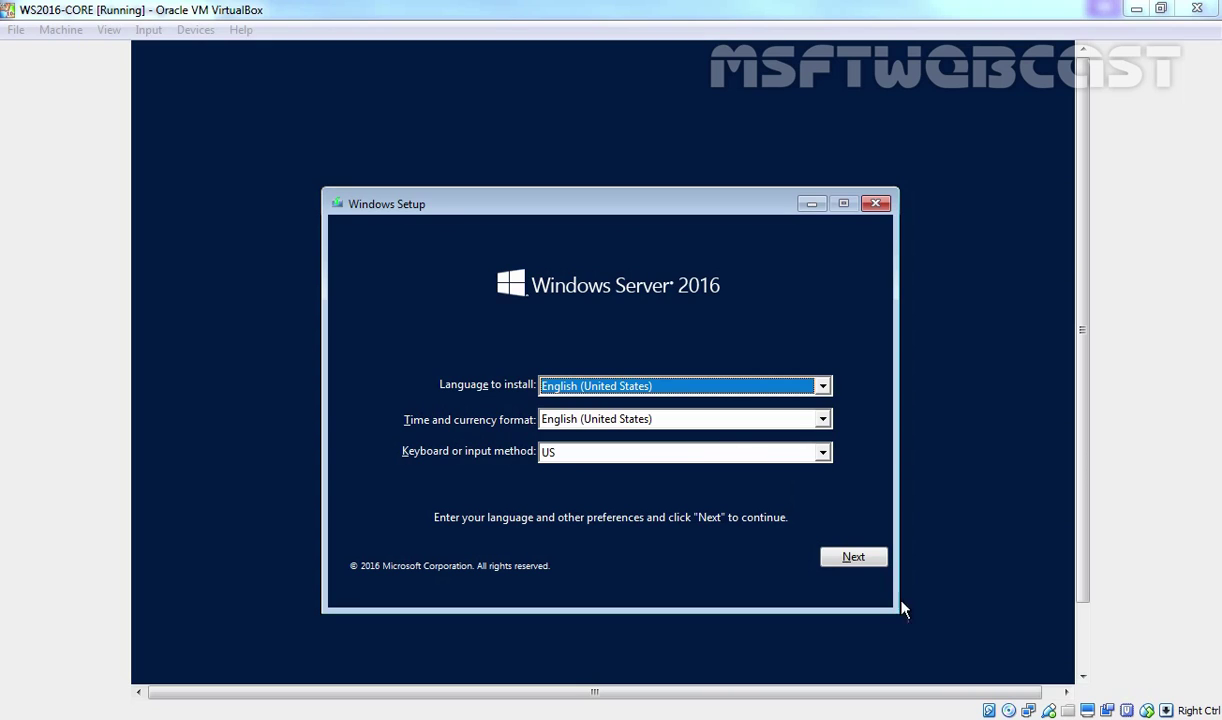
Step: Start the Windows Server 2016 installation with the default language settings and choose the Windows Server 2016 Datacenter Evaluation edition without Desktop Experience
left_click(855, 565)
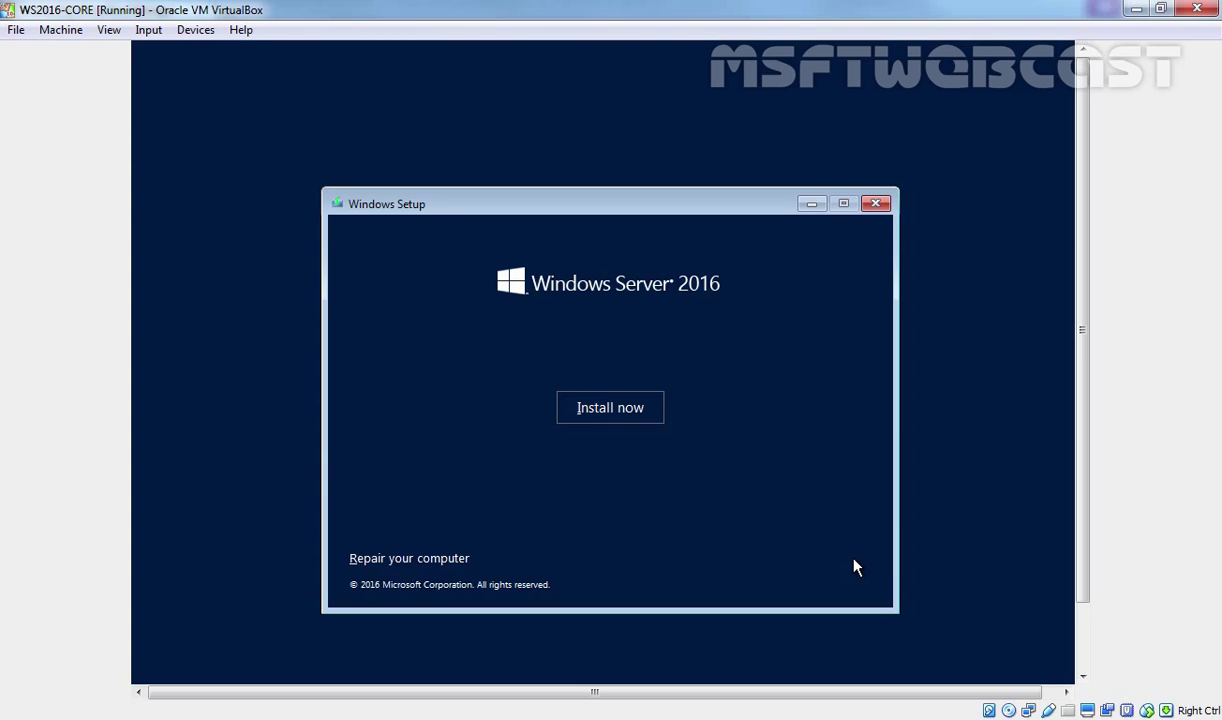
left_click(611, 409)
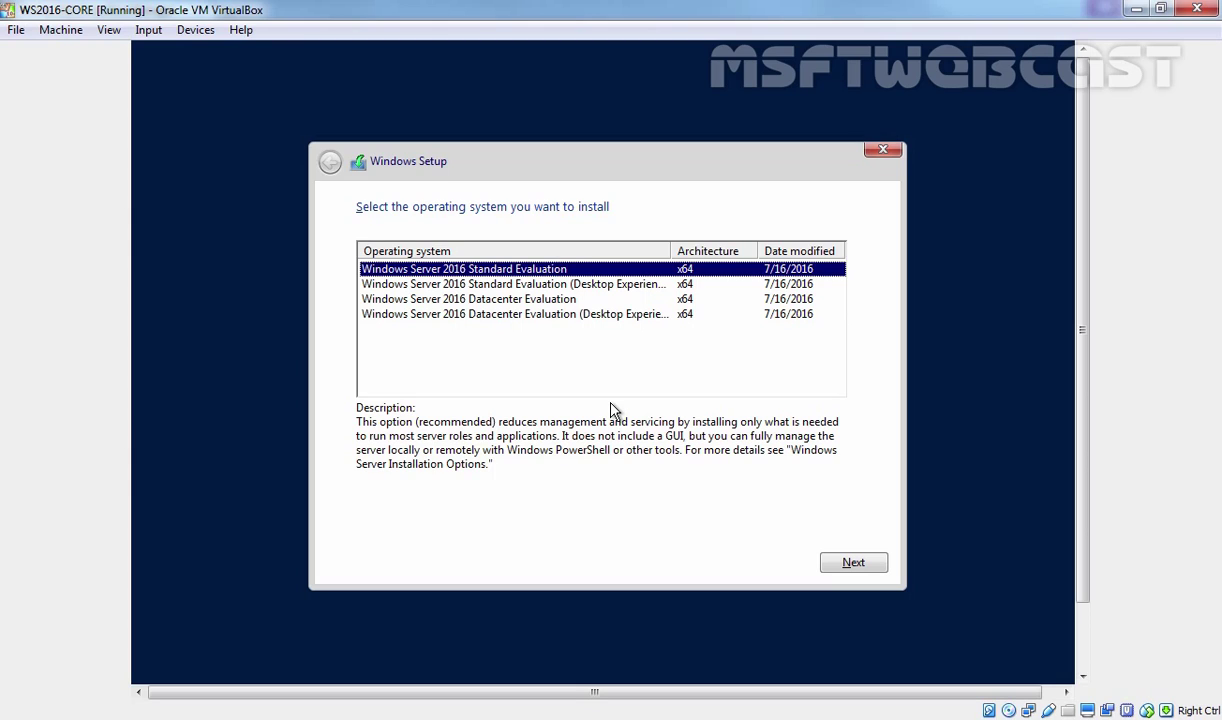
left_click(436, 300)
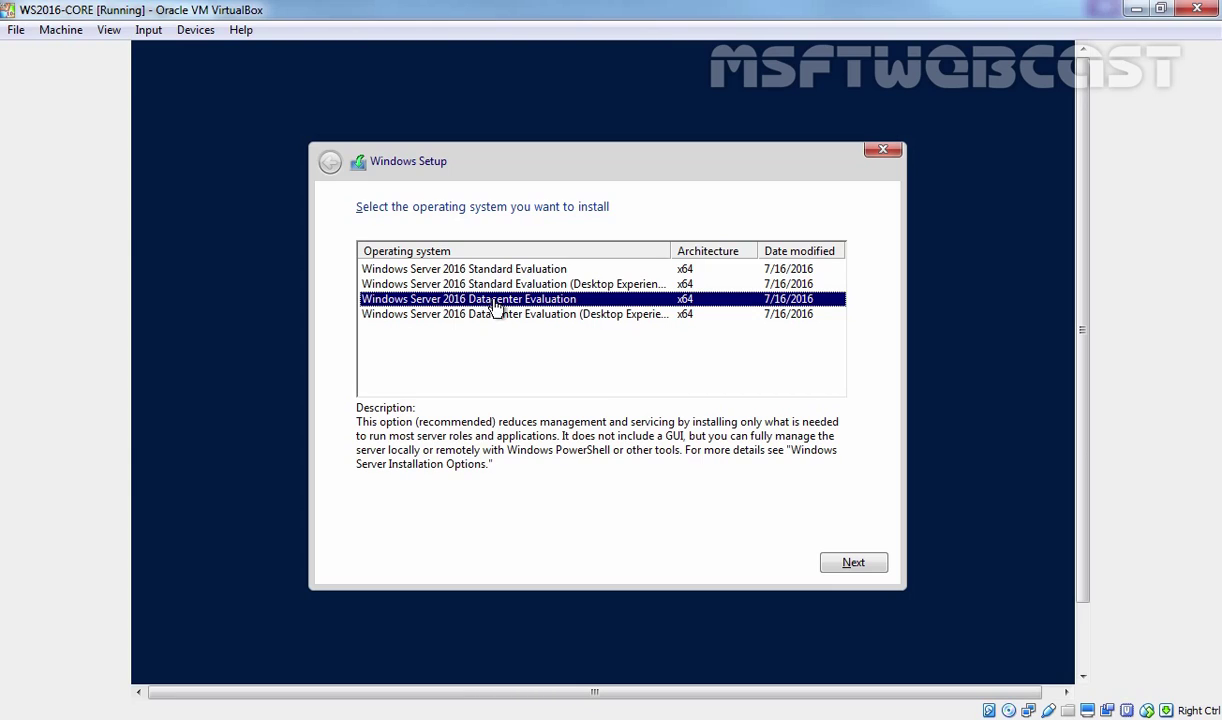
left_click(853, 565)
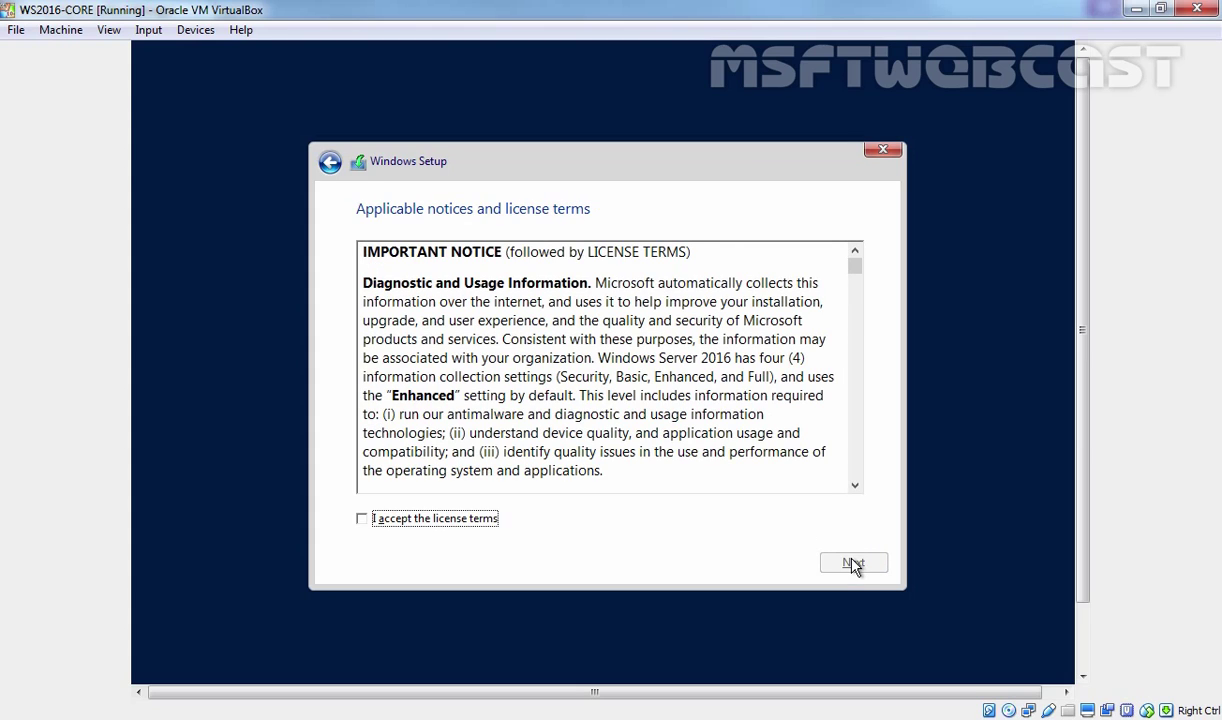
Step: Accept the license terms and choose the Custom: Install Windows only (advanced) installation type
left_click(425, 521)
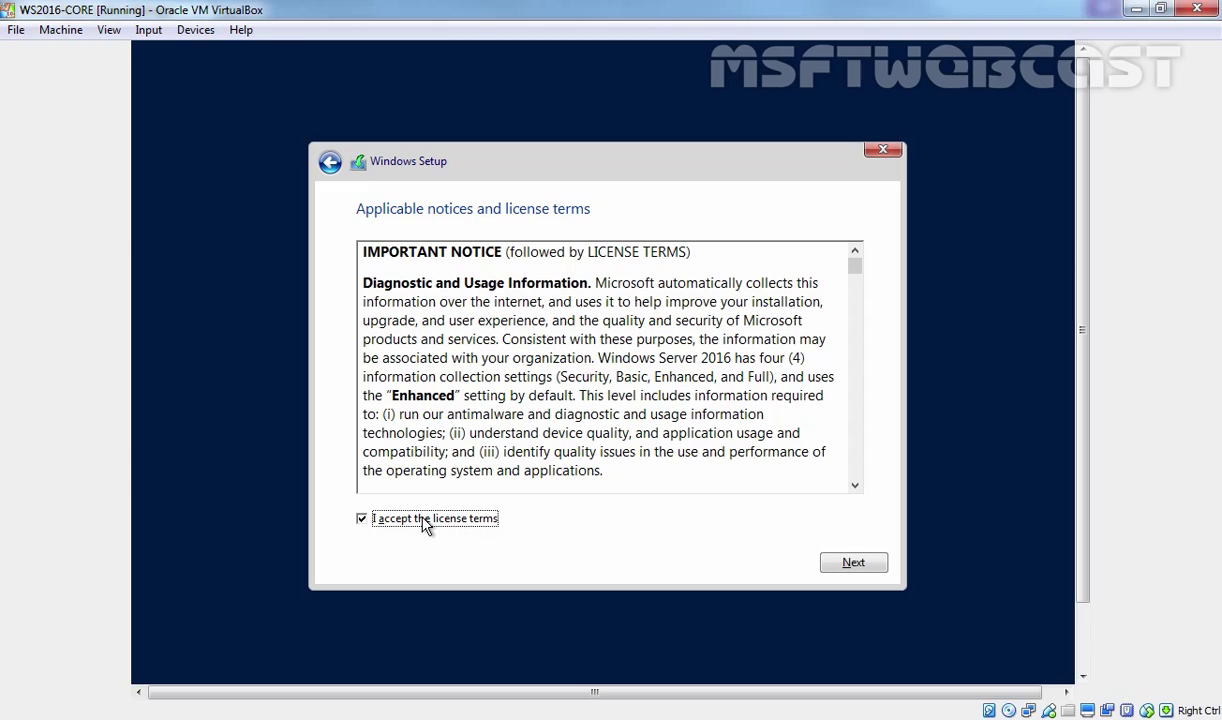
left_click(866, 566)
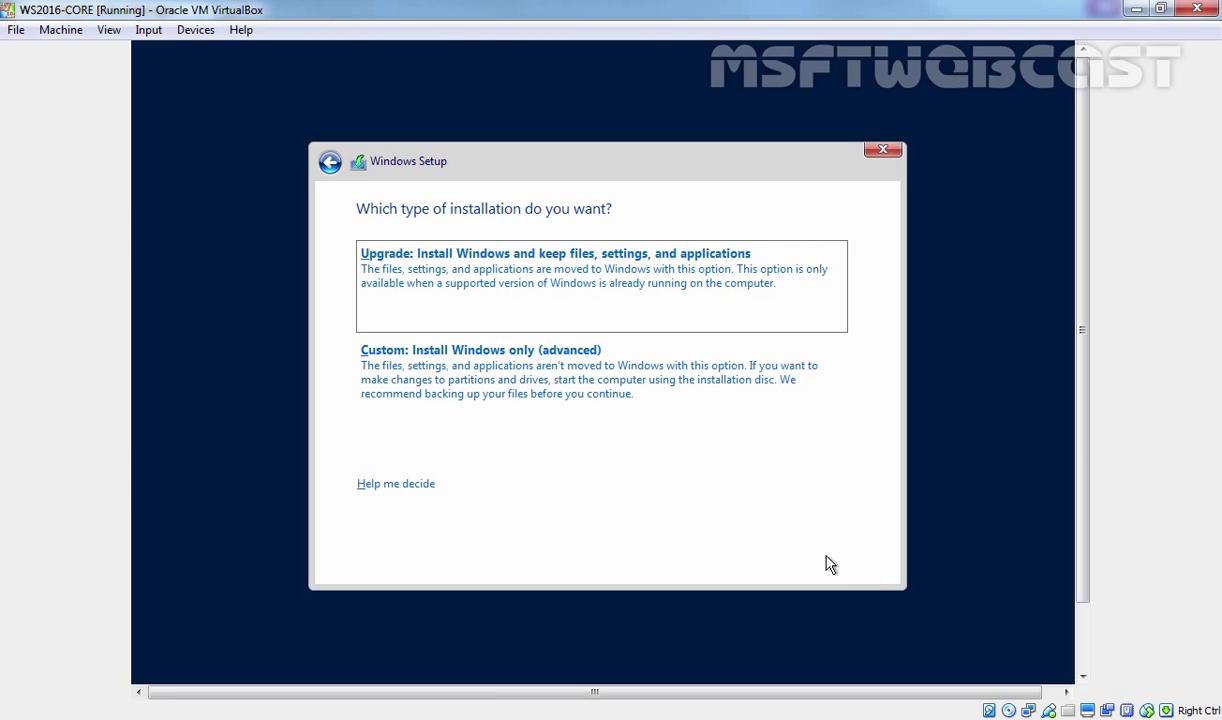
left_click(512, 392)
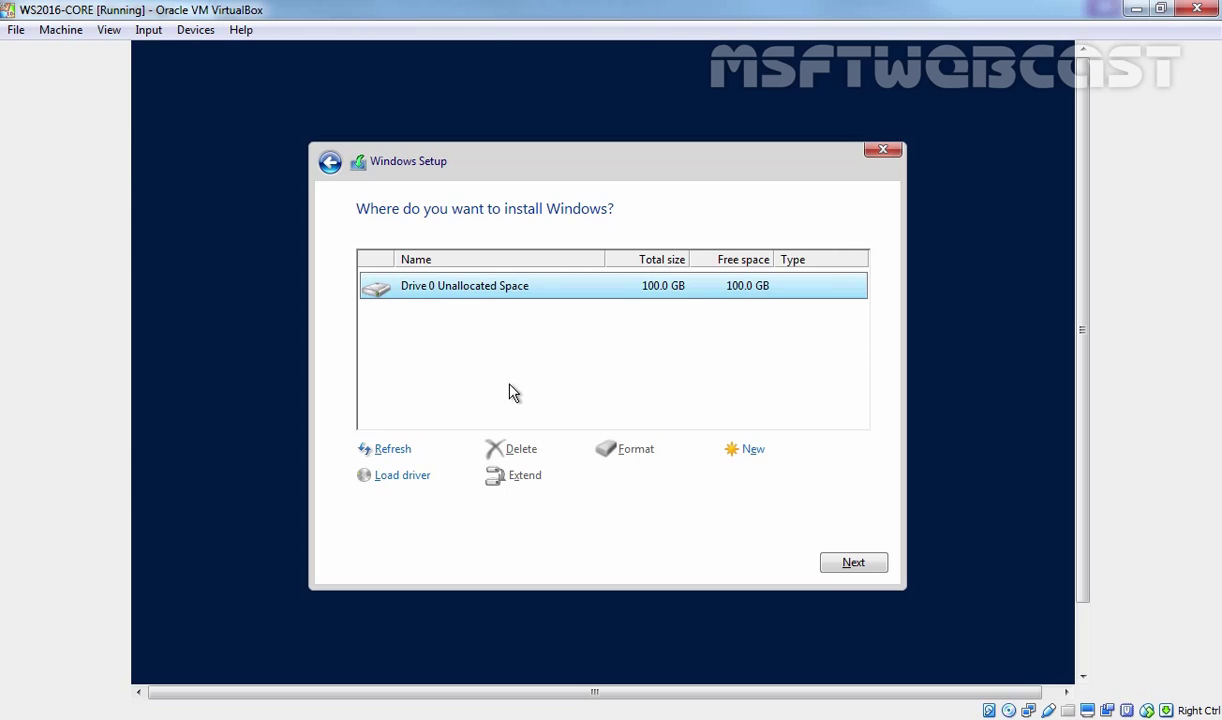
Step: Create a partition from the full 102400 MB of Drive 0 and install Windows on Drive 0 Partition 2
left_click(752, 451)
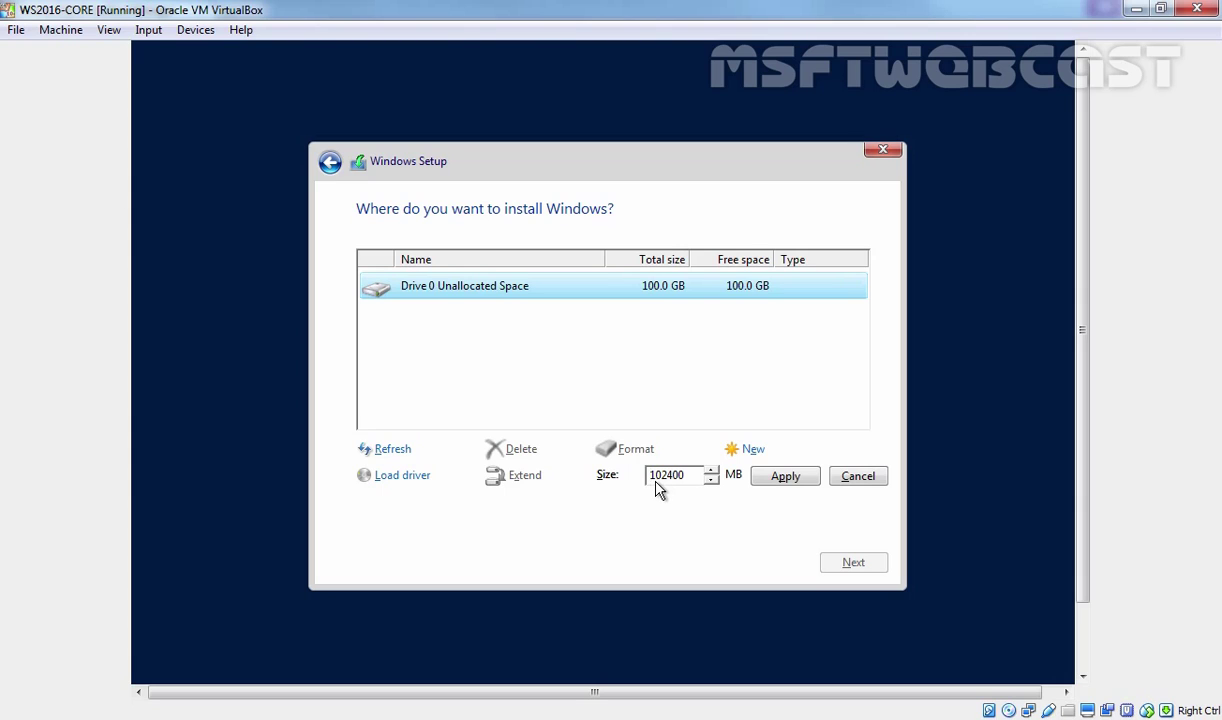
left_click(785, 479)
left_click(738, 479)
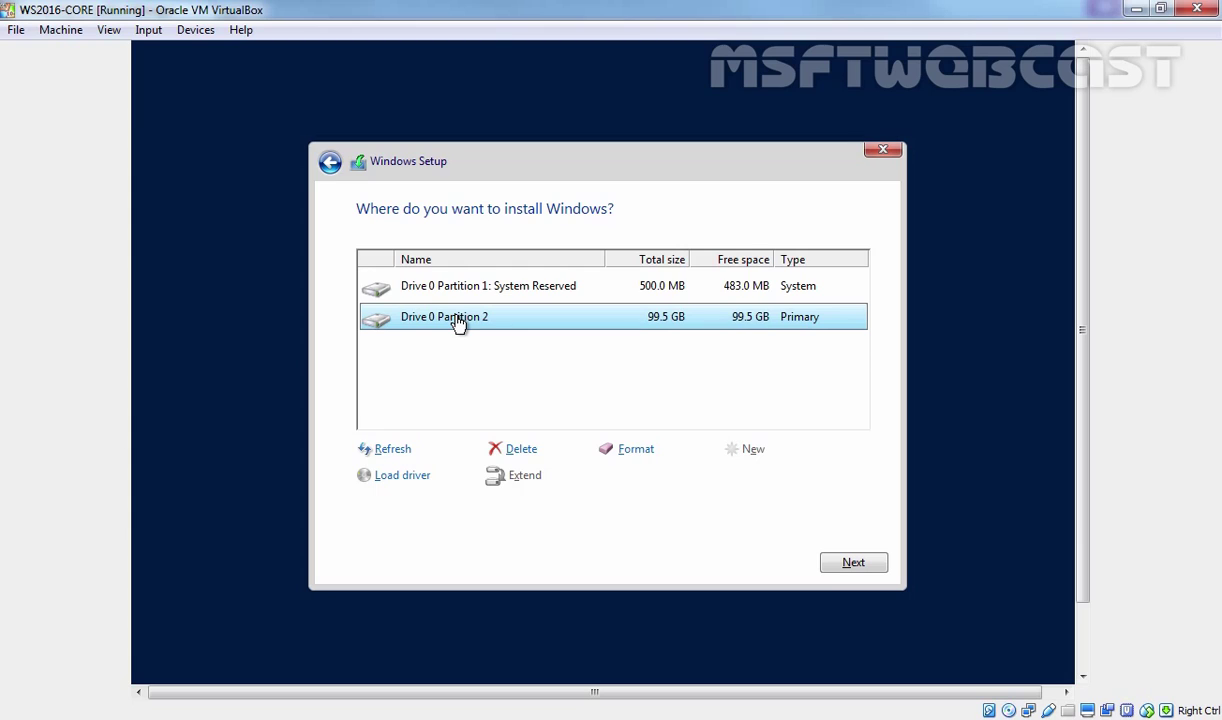
left_click(853, 563)
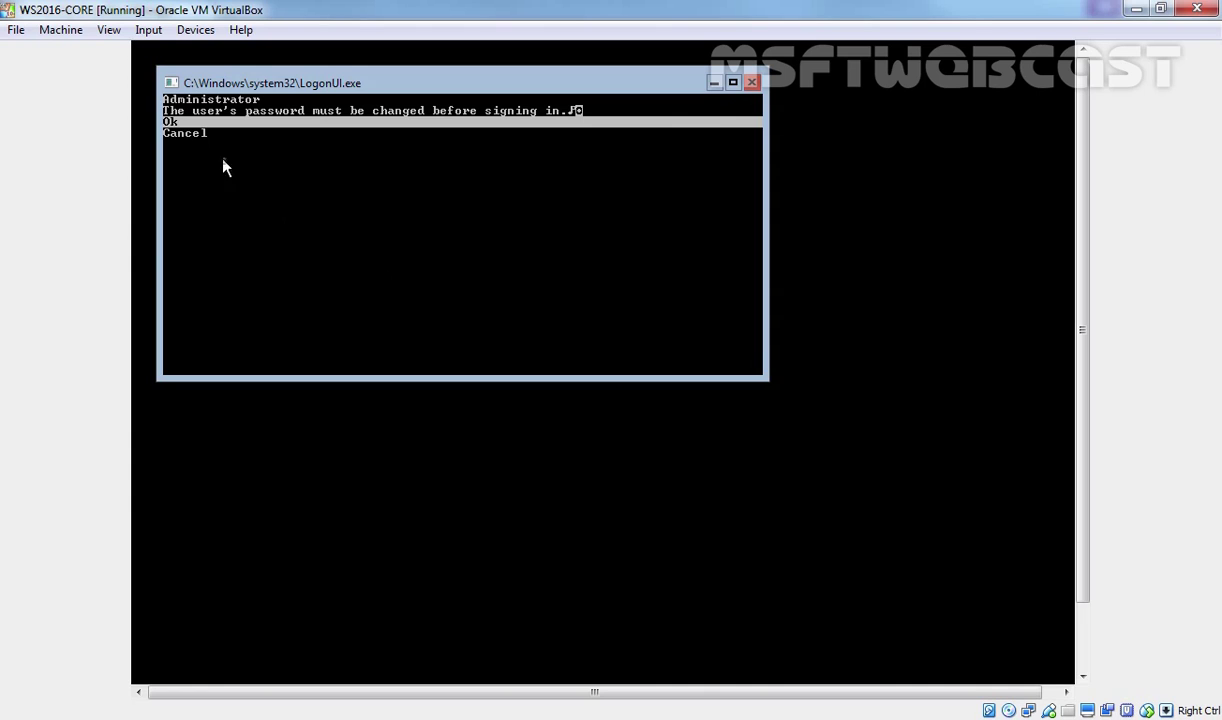
Step: Set and confirm a new password for the Administrator account to complete the first sign-in
left_click(199, 123)
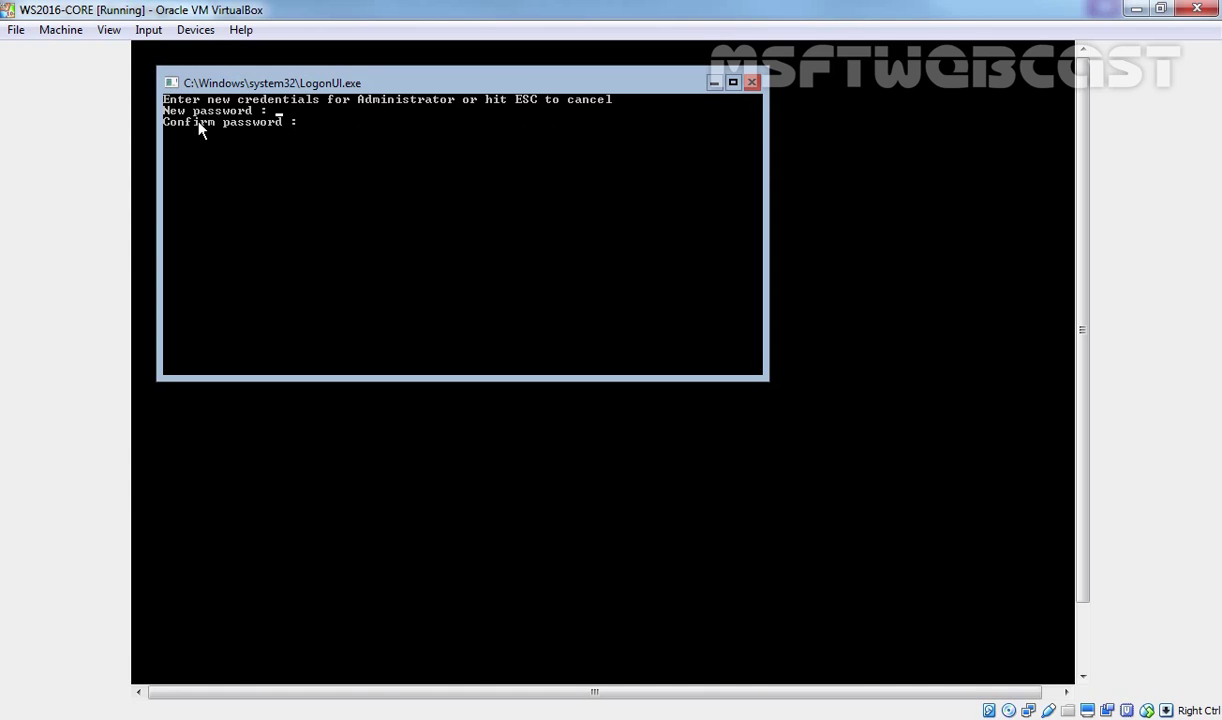
type("****************")
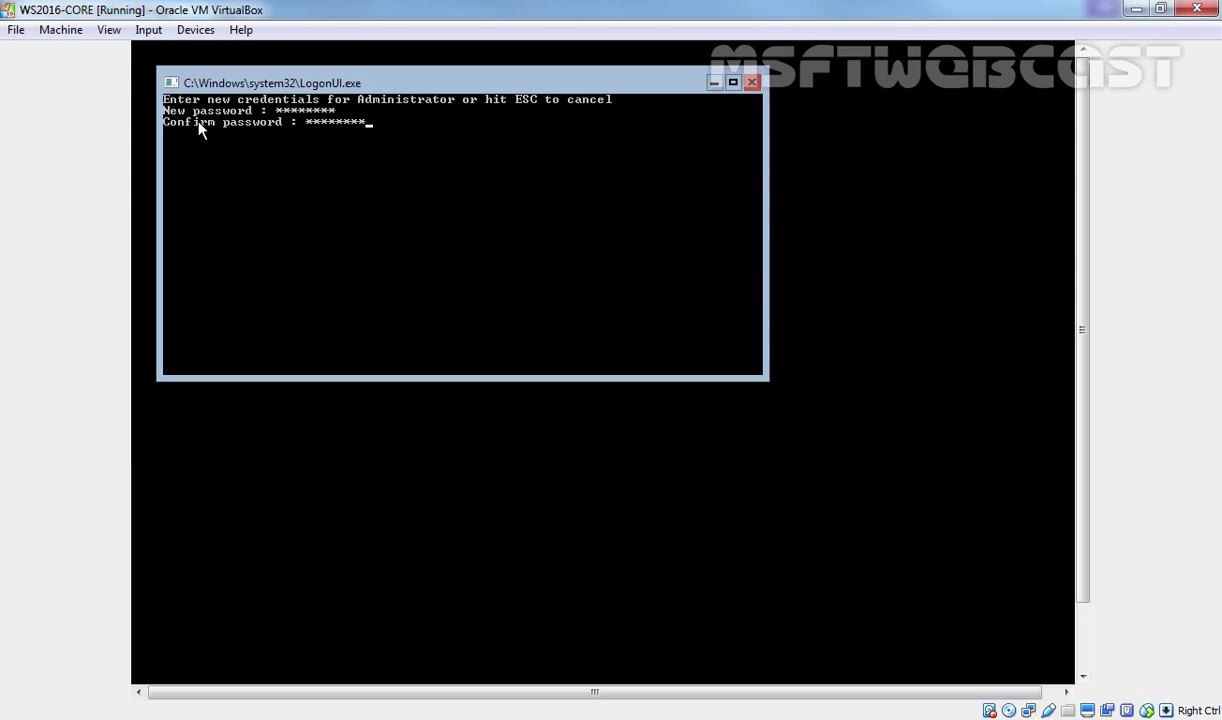
key("Return")
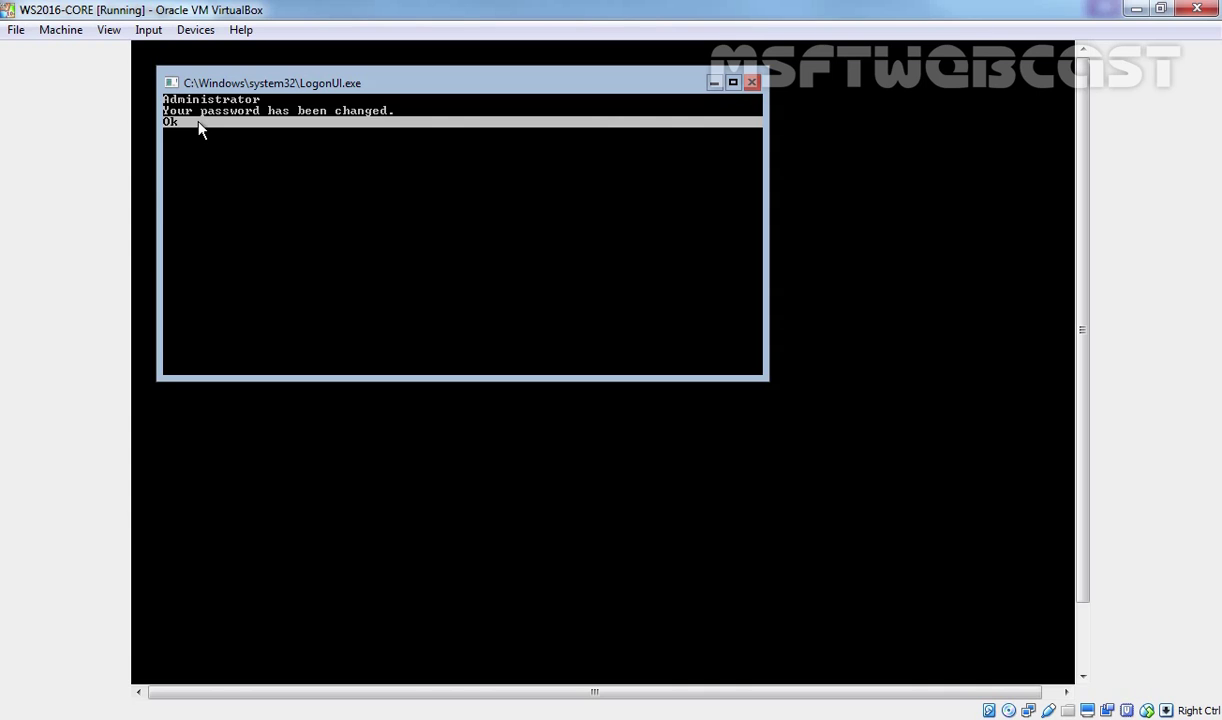
key("Return")
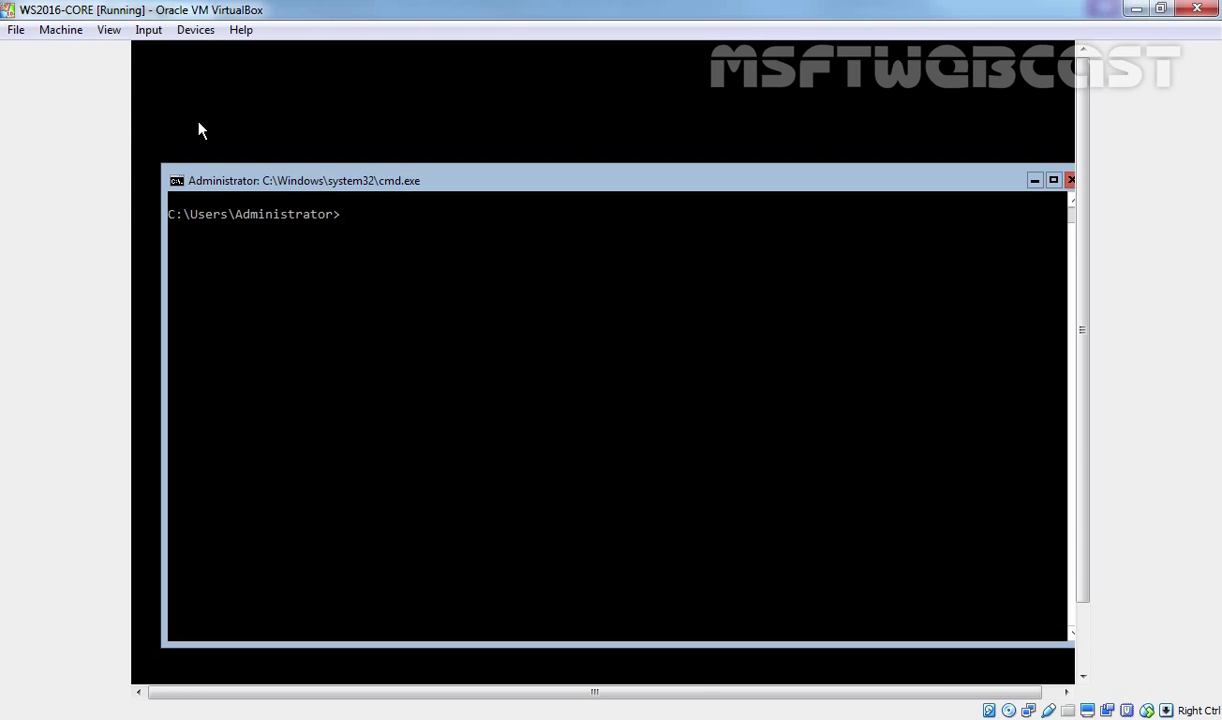
Step: List the available commands with help and display the server's system details with systeminfo
type("help")
key("Return")
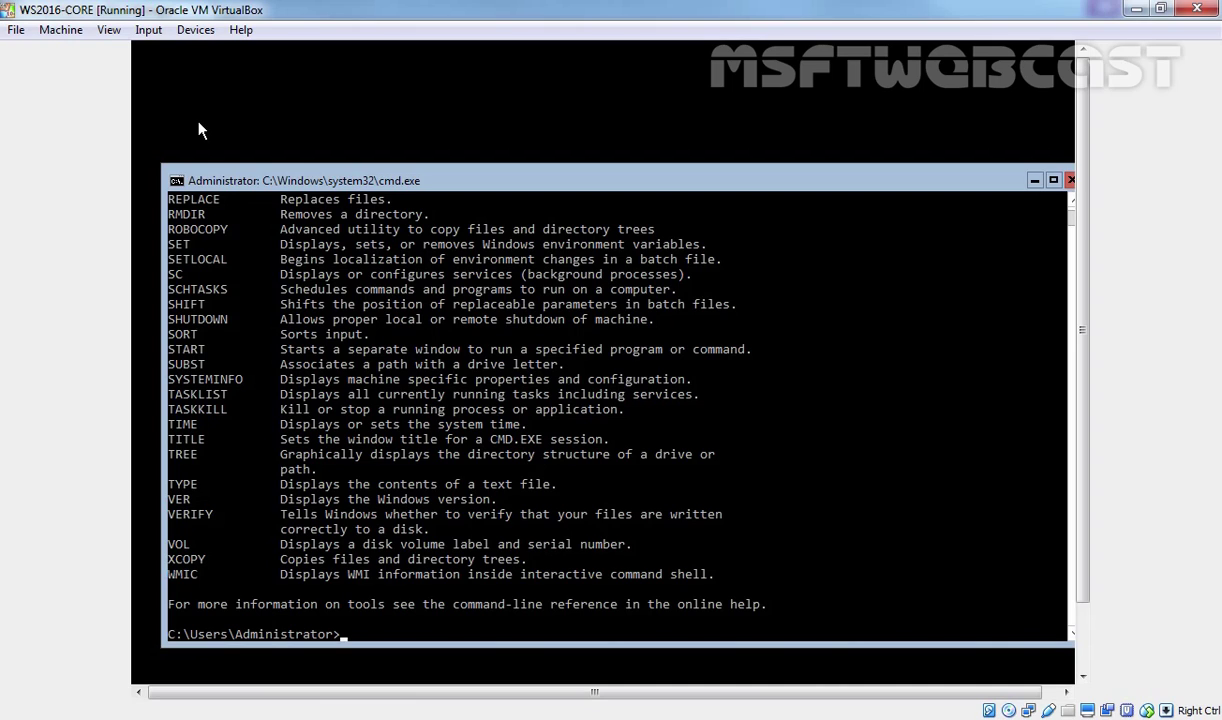
type("systeminfo")
key("Return")
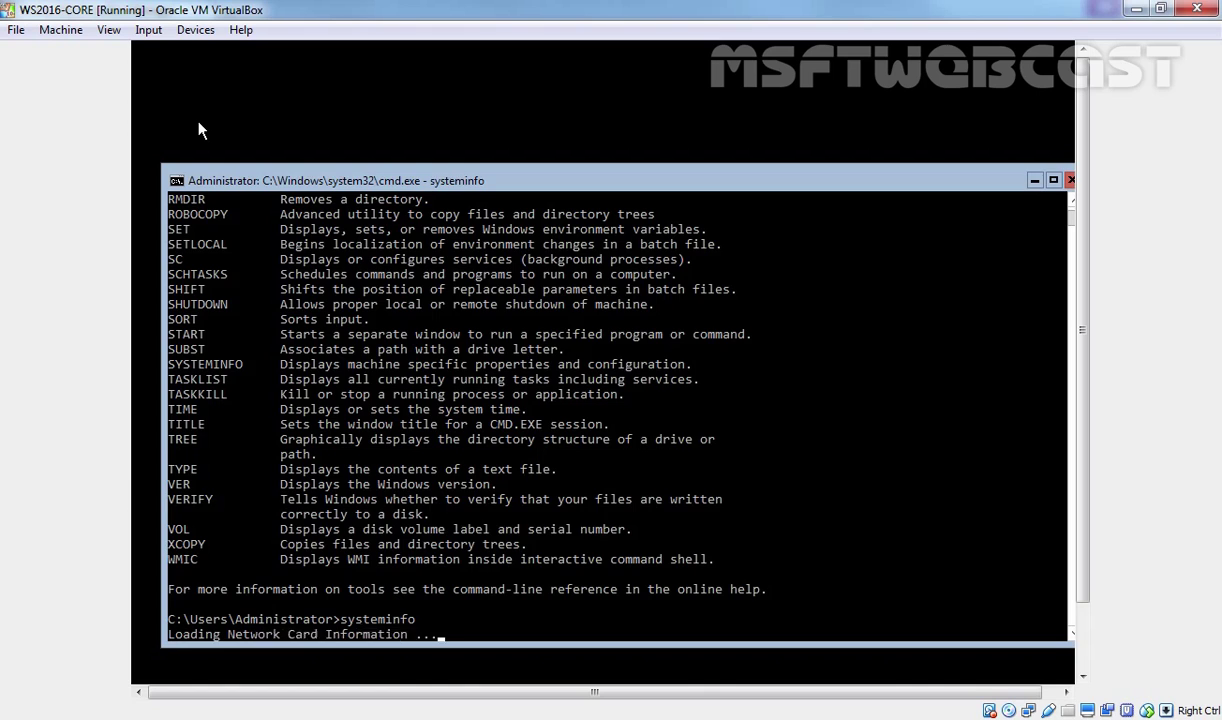
scroll(343, 380, "up", 8)
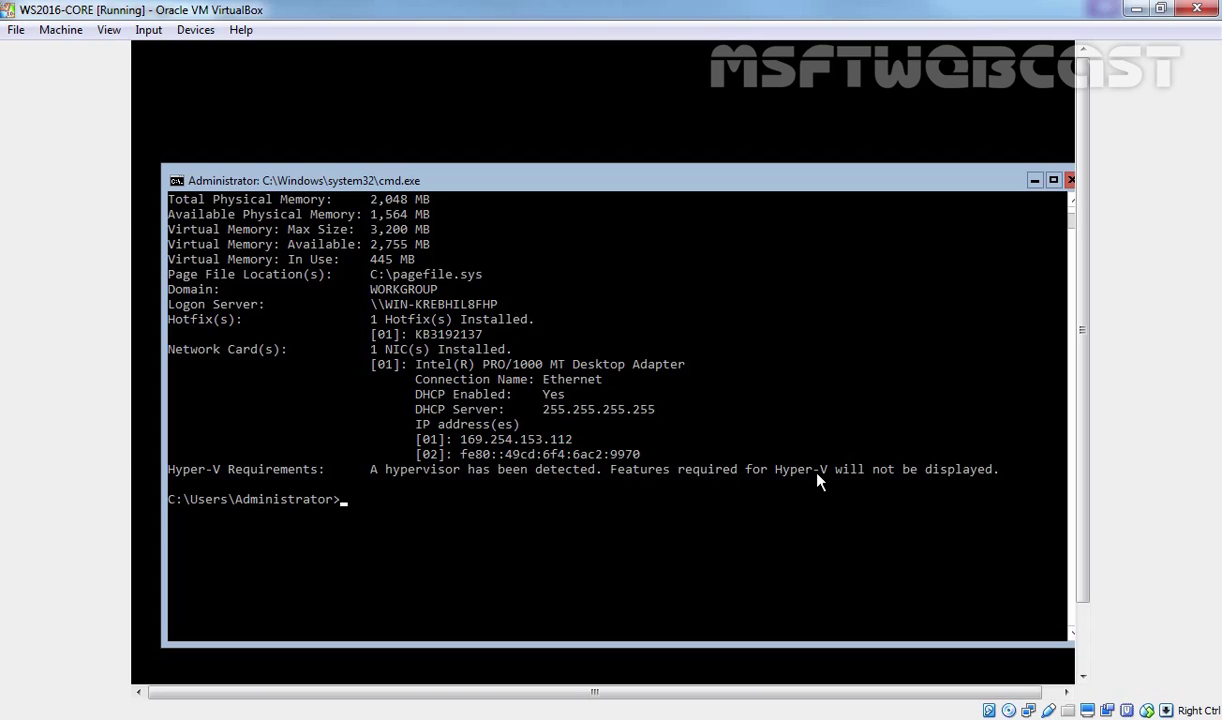
Step: Display the full network configuration of the server with ipconfig /all
type("ipconfig /all")
key("Return")
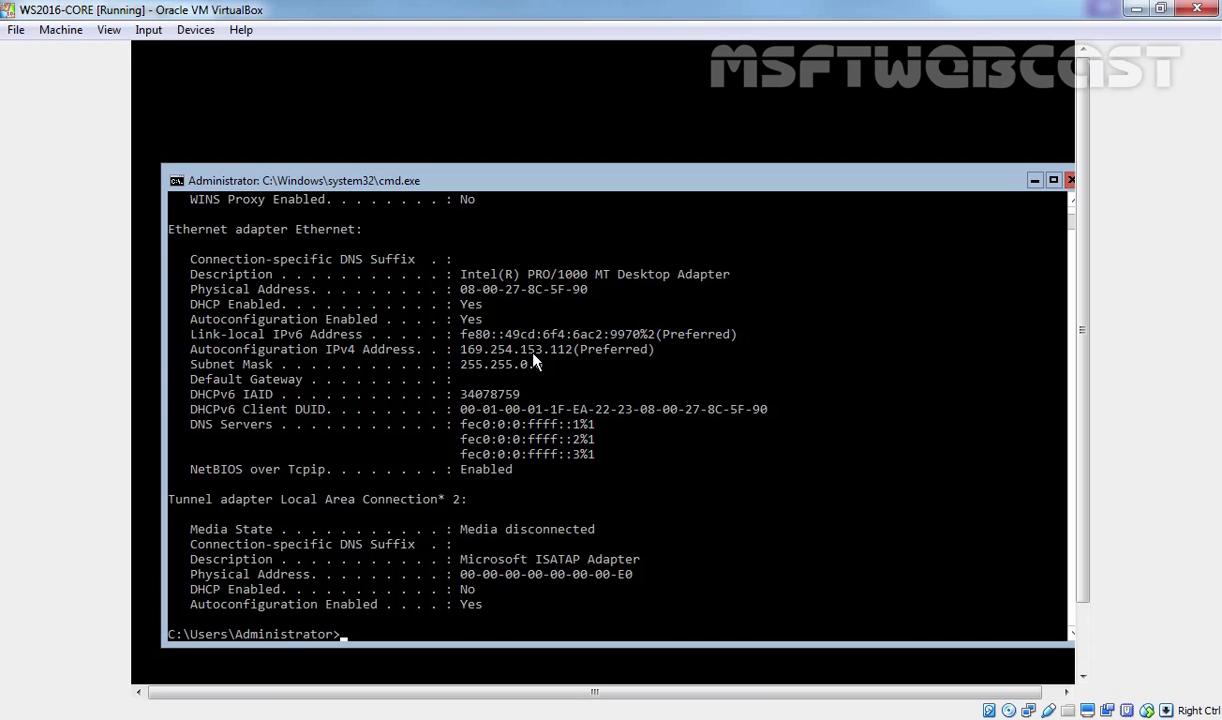
Step: Change the computer name to WS2016-CORE through sconfig.cmd and restart the server
type("sconfig.cmd")
key("Return")
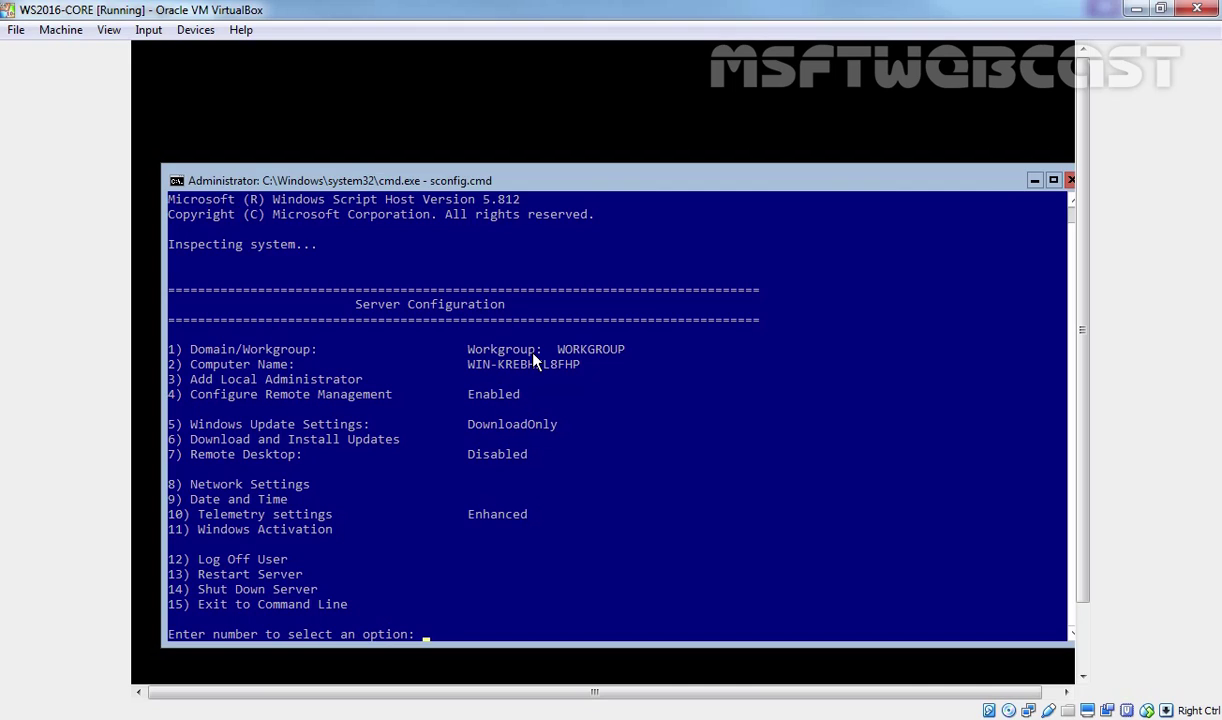
type("2")
key("Return")
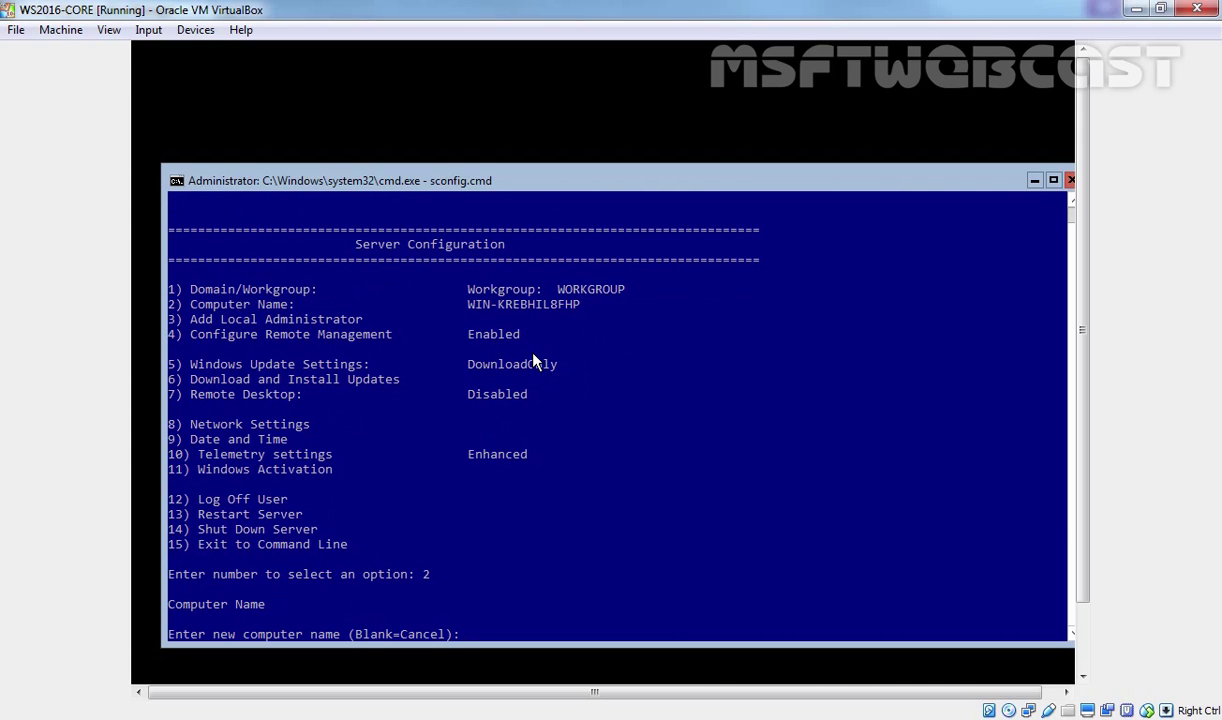
type("WS2016-CORE")
key("Return")
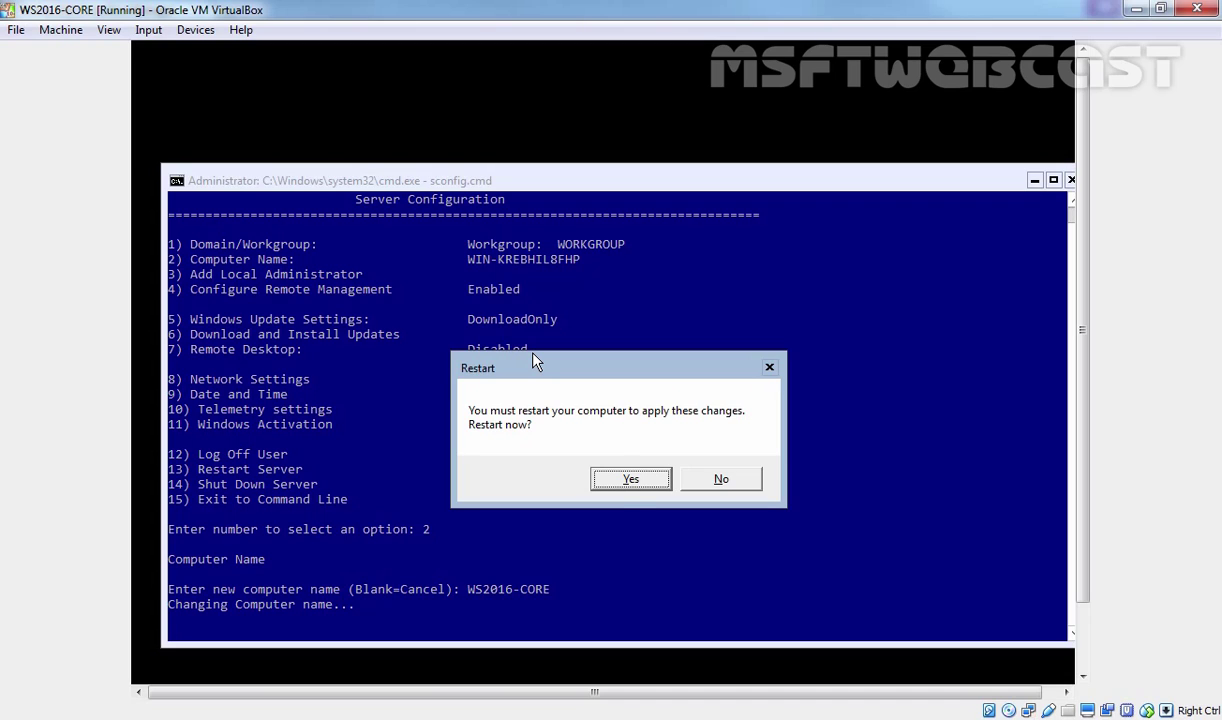
left_click(627, 482)
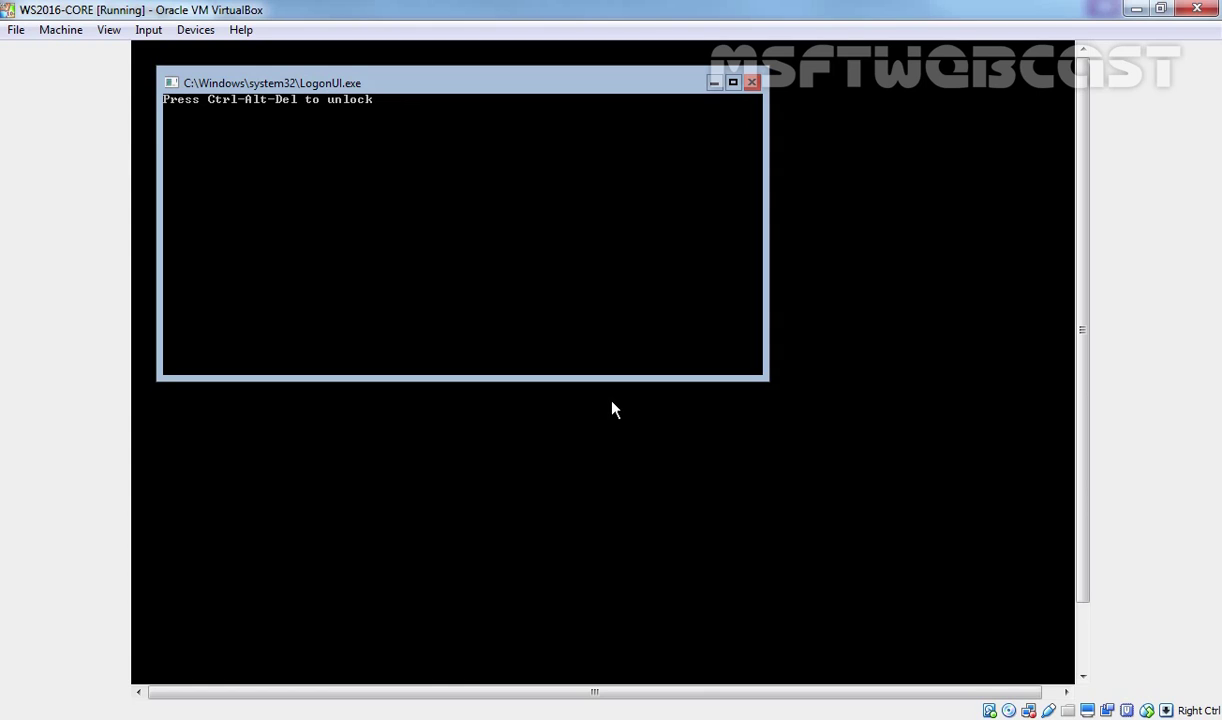
Step: Unlock the server and sign in as Administrator with the account password
key("ctrl+alt+Delete")
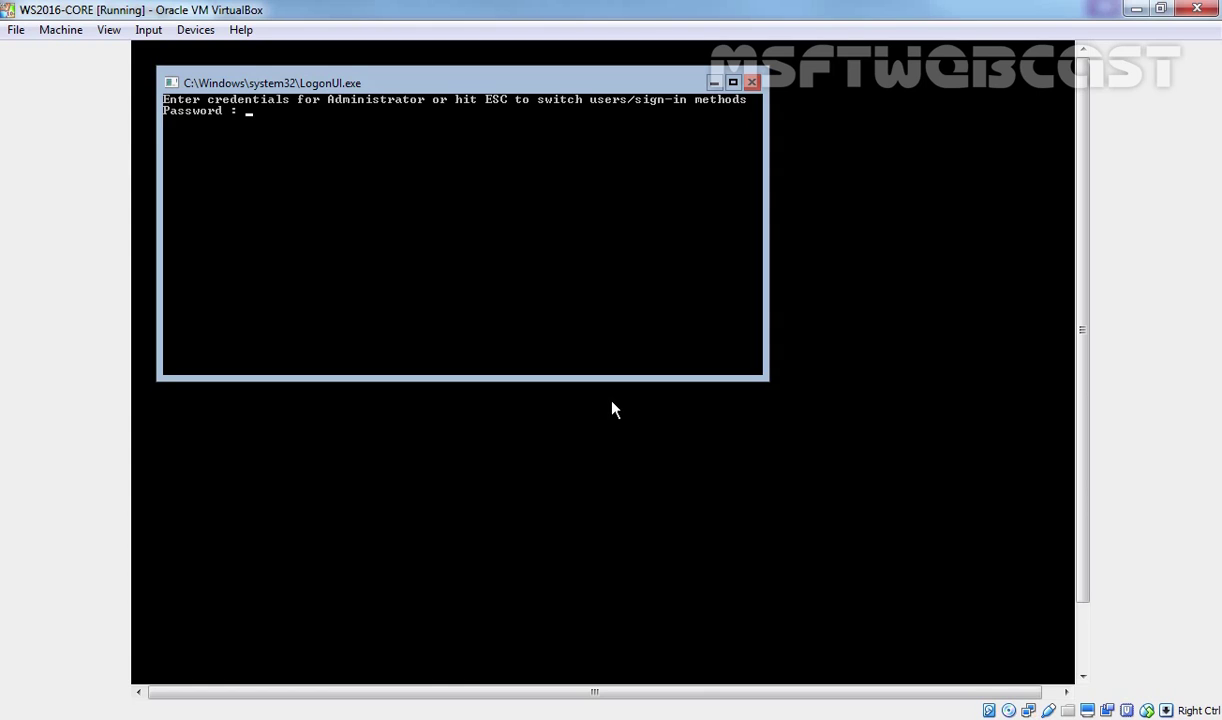
type("********")
key("Return")
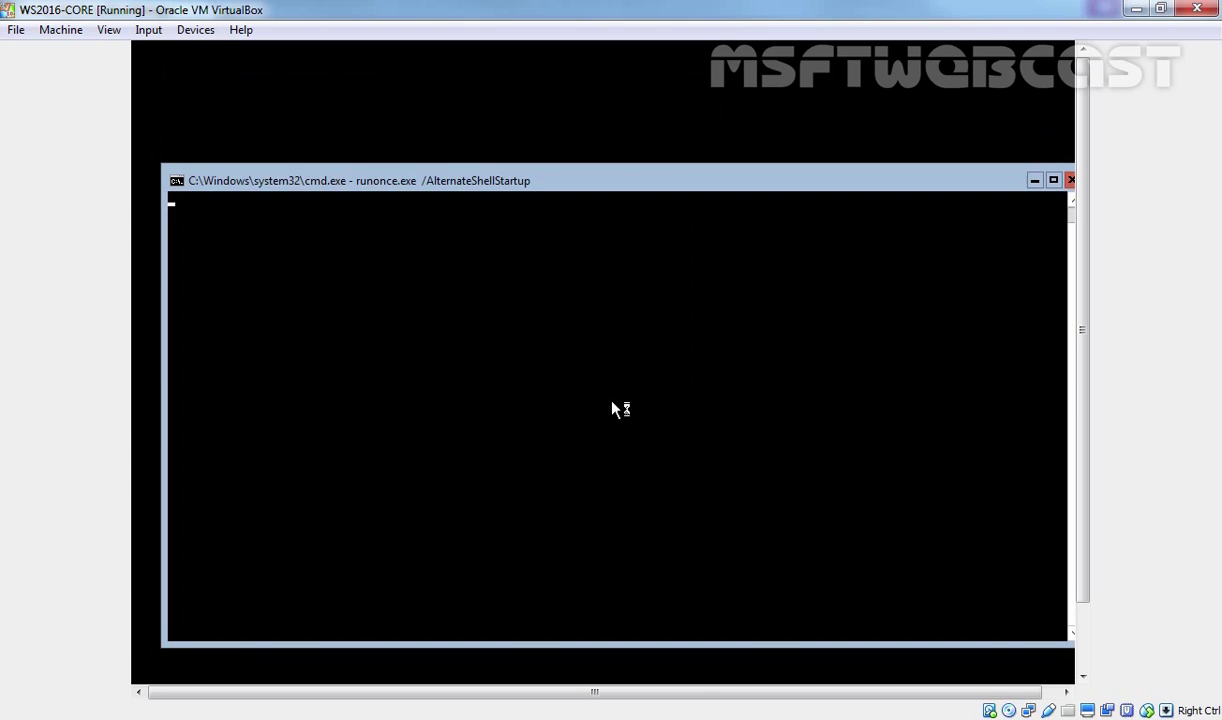
Step: Run sconfig.cmd and open the Network Settings of the adapter with index 0
type("sco")
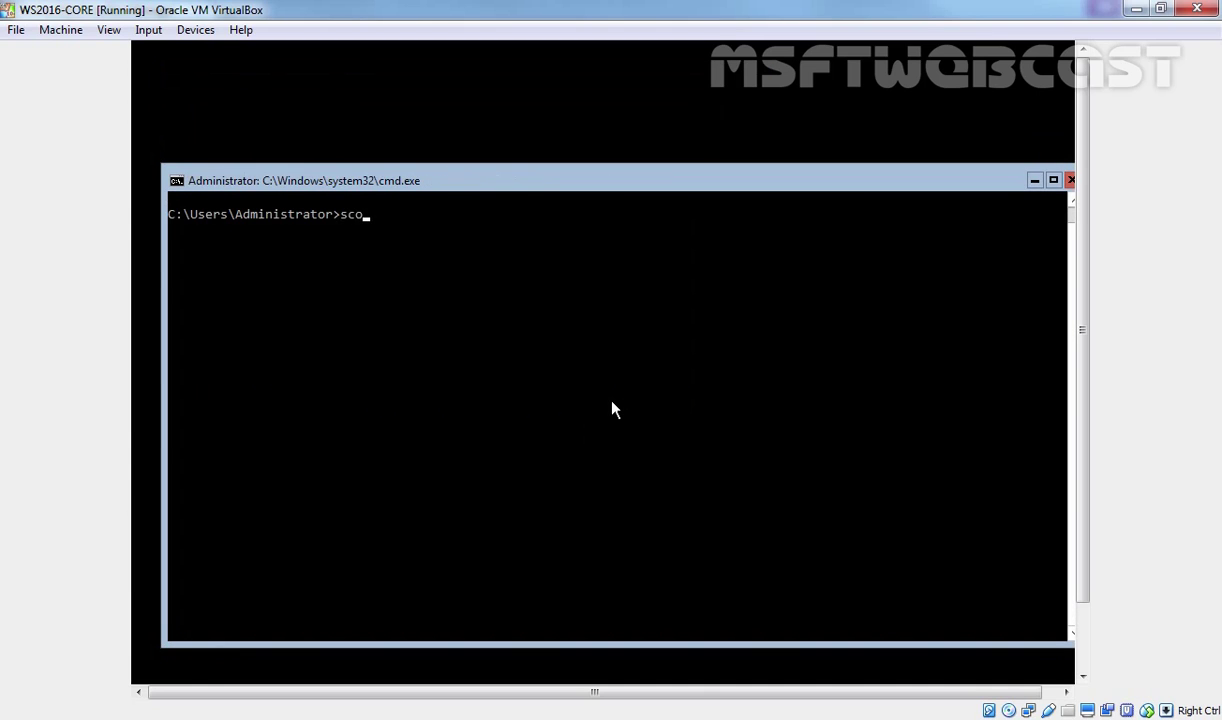
type("nfig.cmd")
key("Return")
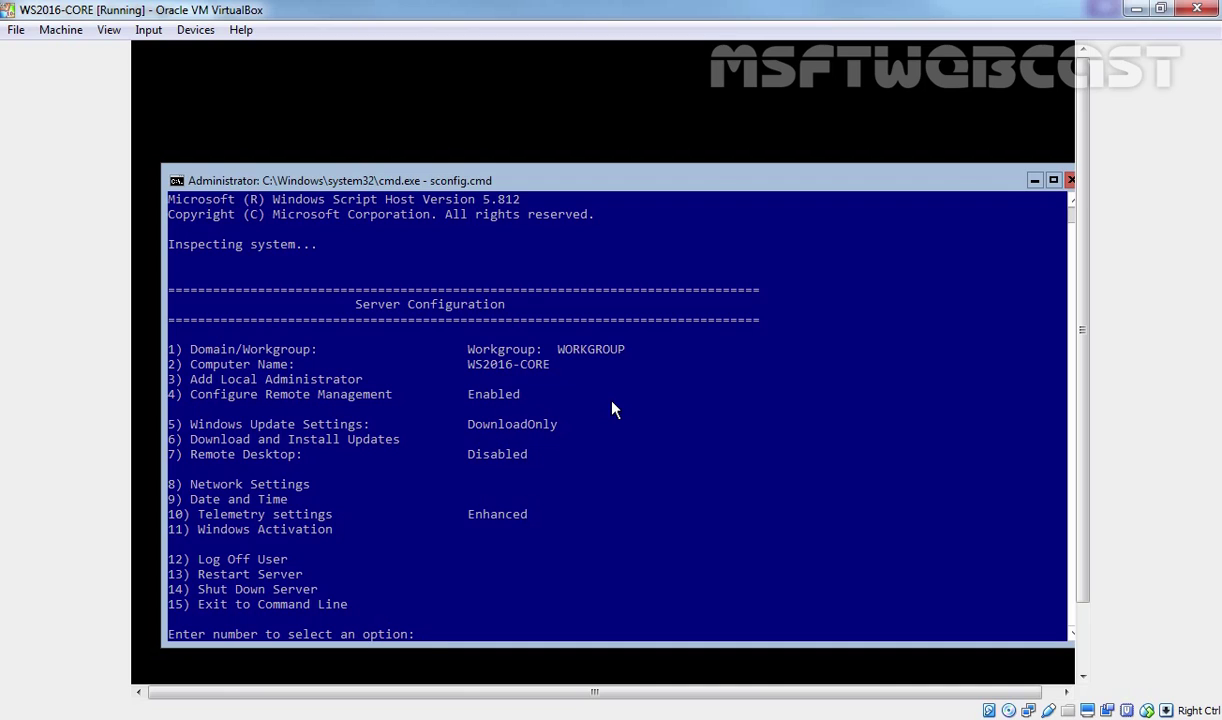
type("8")
key("Return")
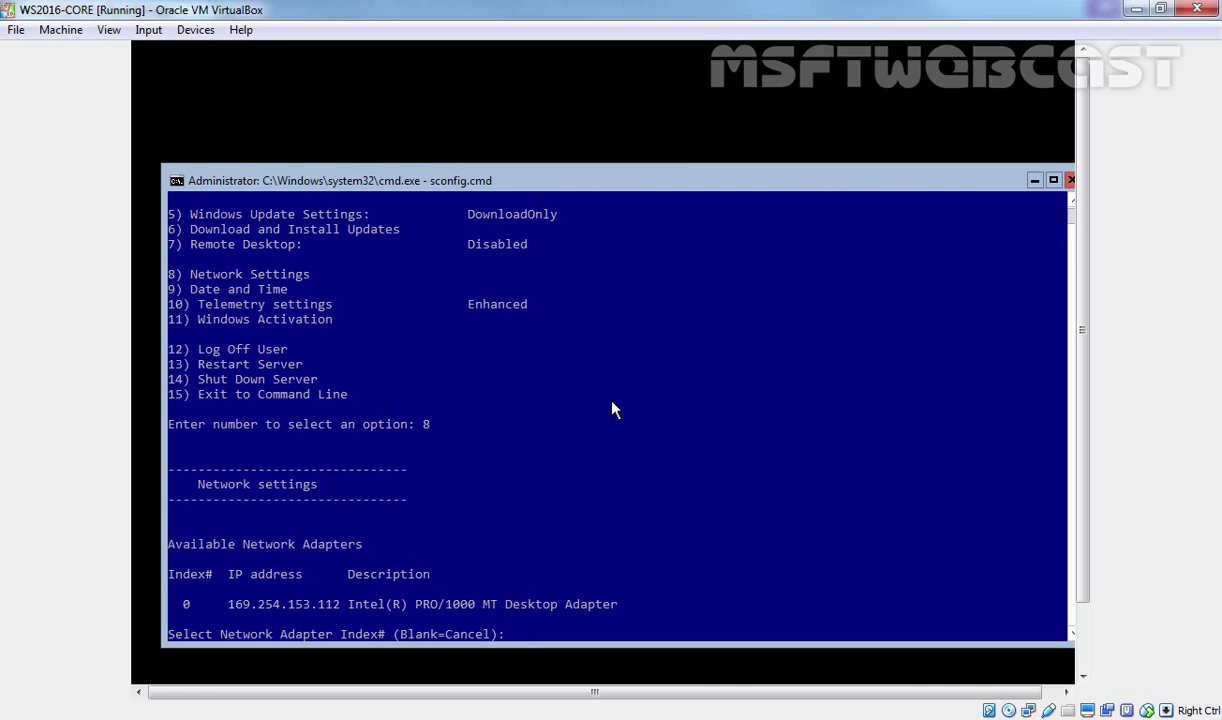
type("0")
key("Return")
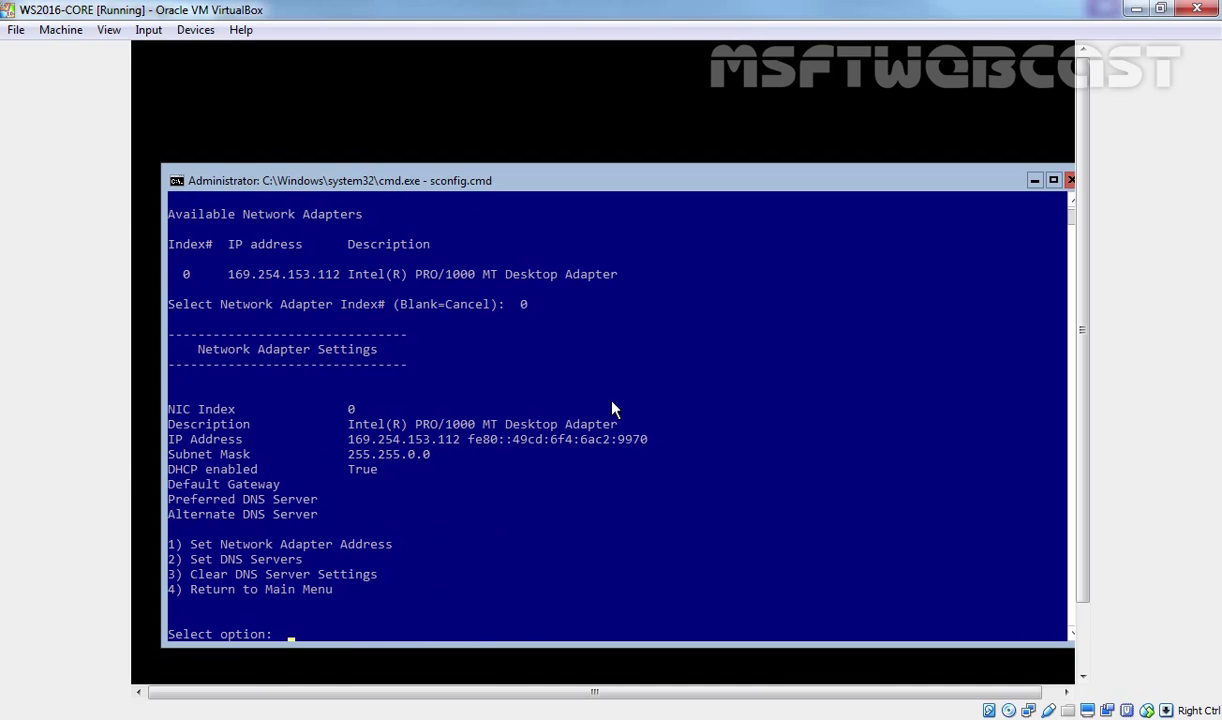
Step: Assign the adapter the static IP address 192.168.16.4 with the default subnet mask 255.255.255.0 and default gateway 192.168.16.1
type("1")
key("Return")
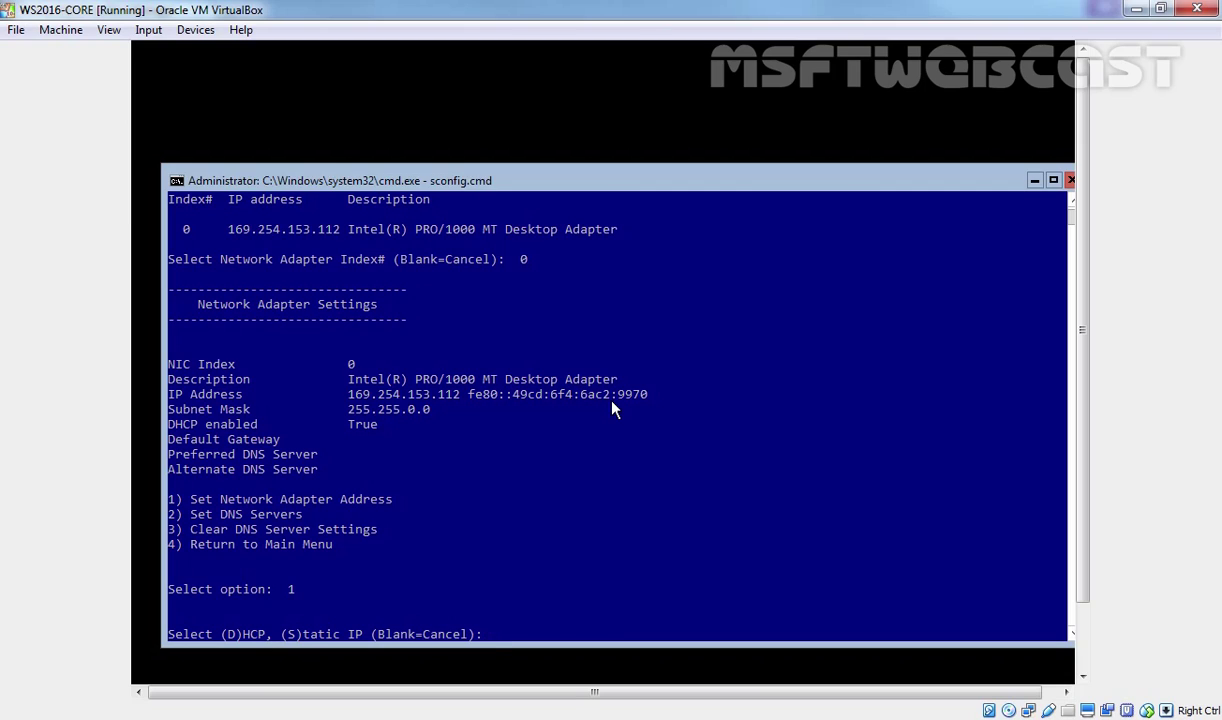
type("s")
key("Return")
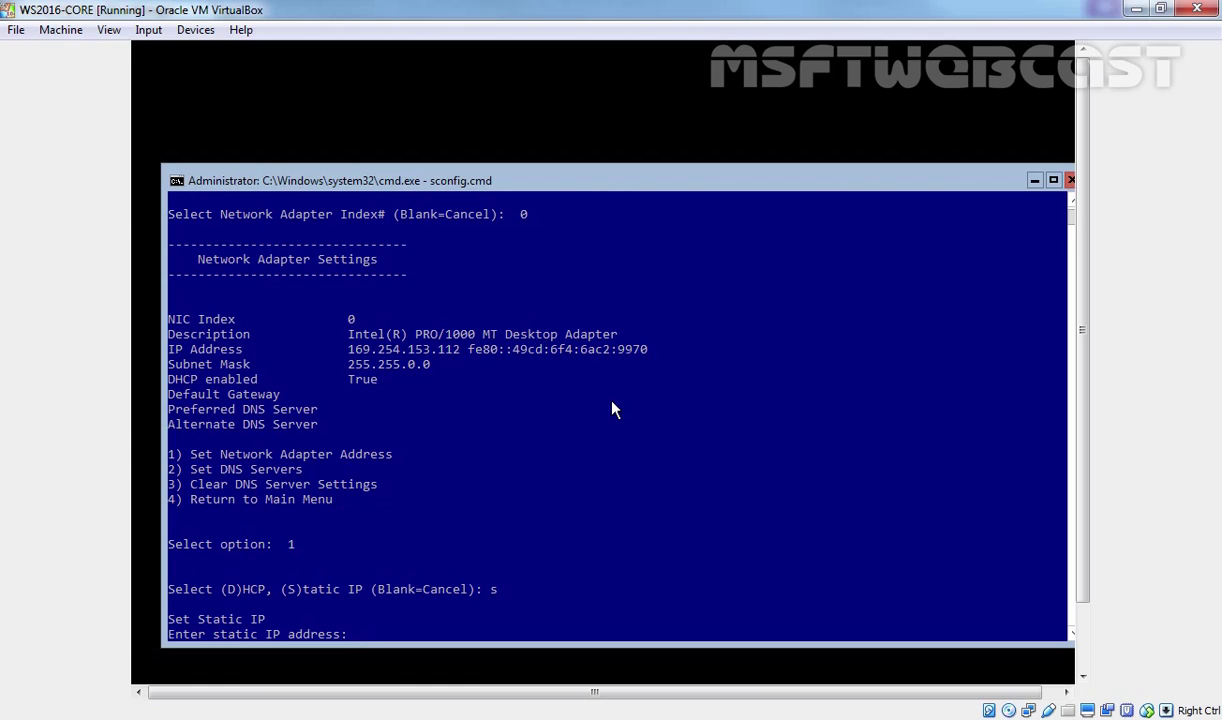
type("192.168.16.4")
key("Return")
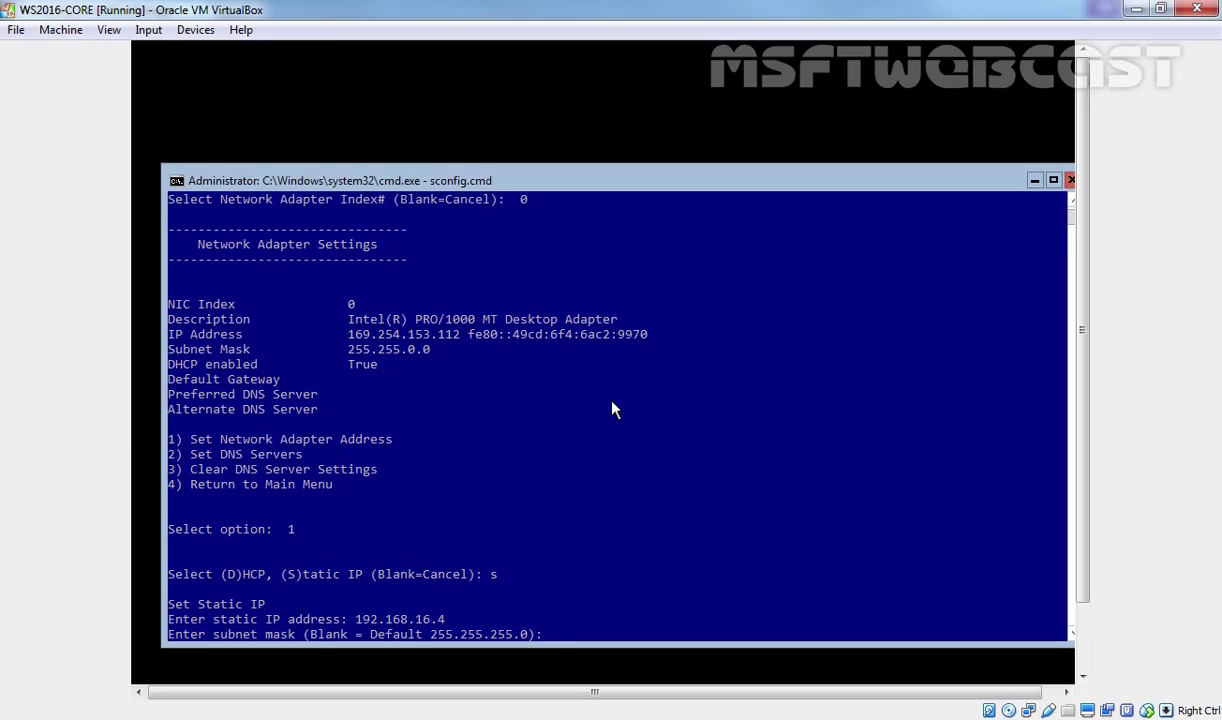
key("Return")
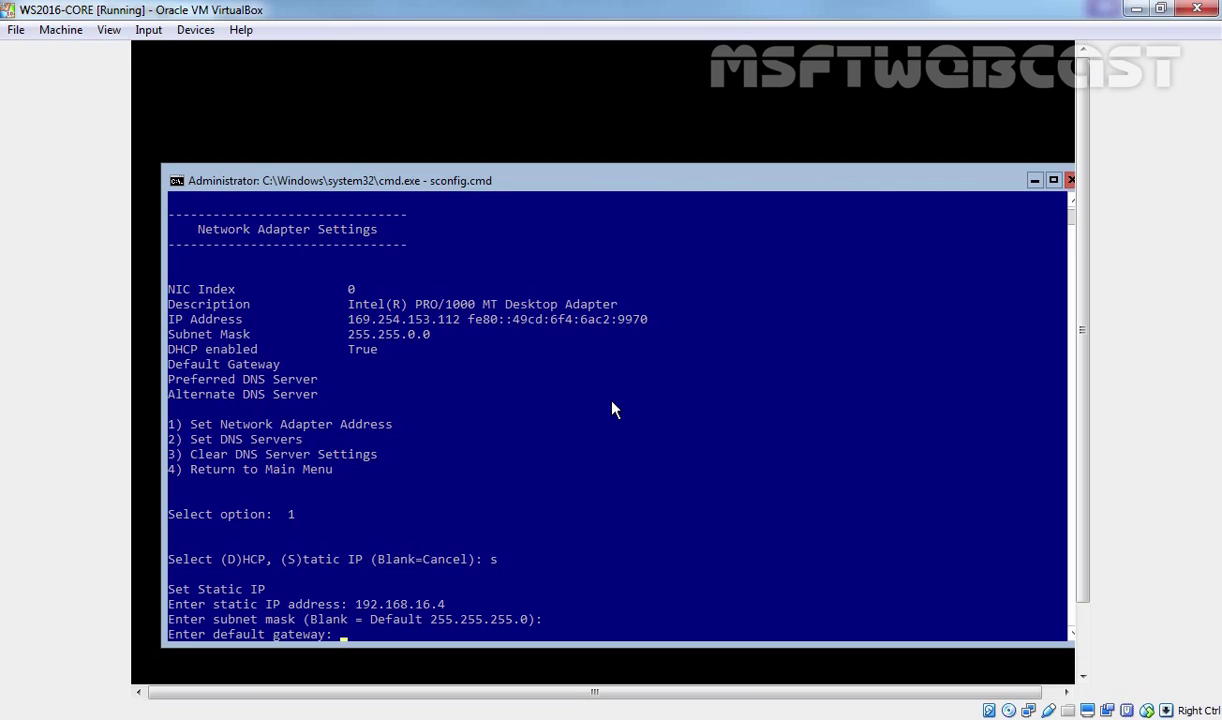
type("192.168.16.1")
key("Return")
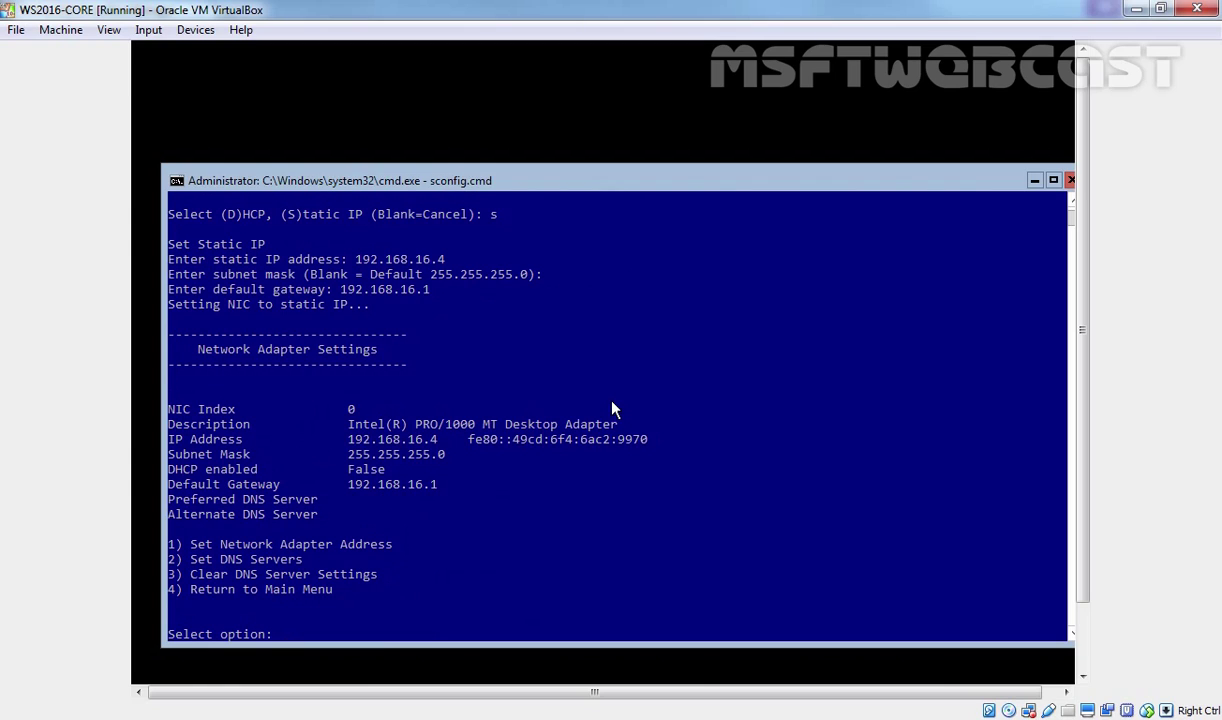
Step: Set the preferred DNS server to 192.168.16.3 with no alternate, and return to the main Server Configuration menu
type("2")
key("Return")
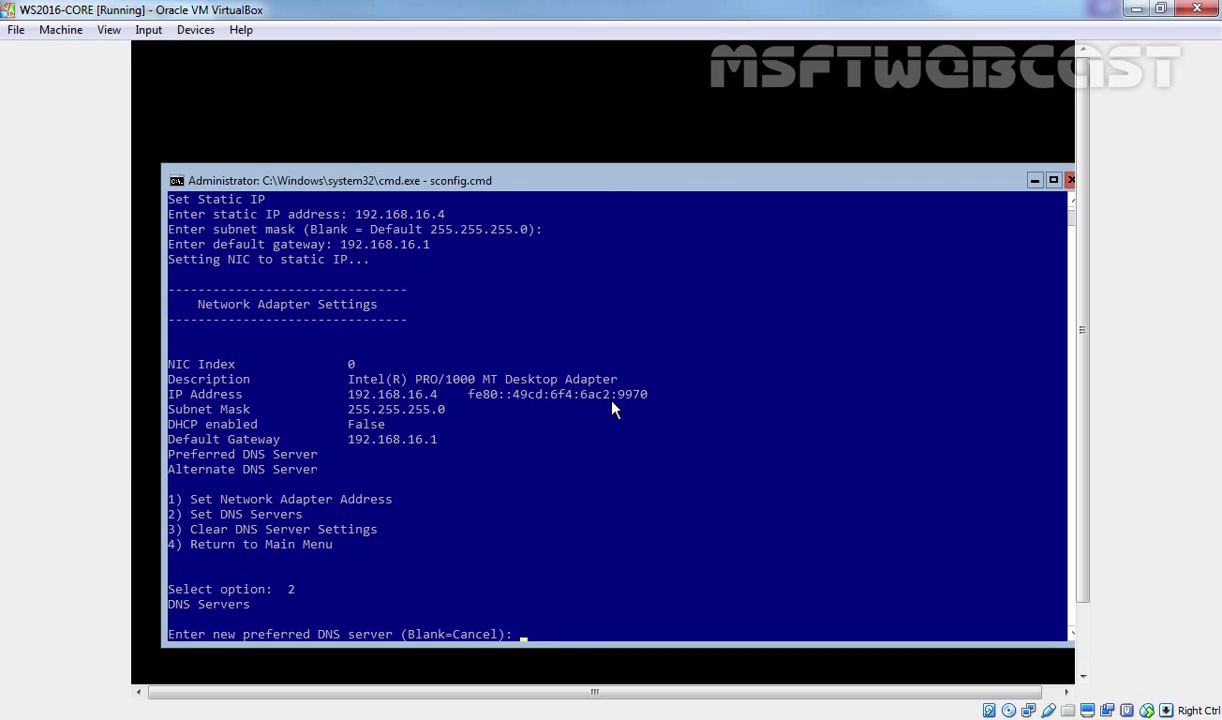
type("192.168.16.3")
key("Return")
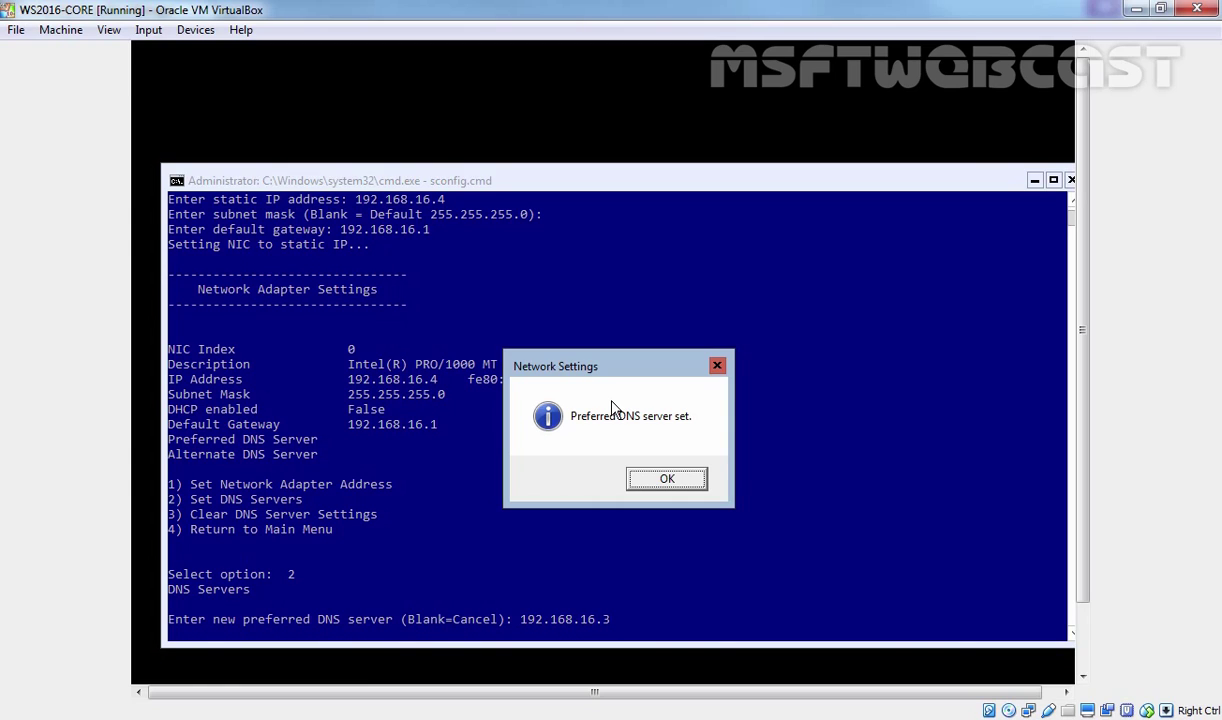
left_click(666, 480)
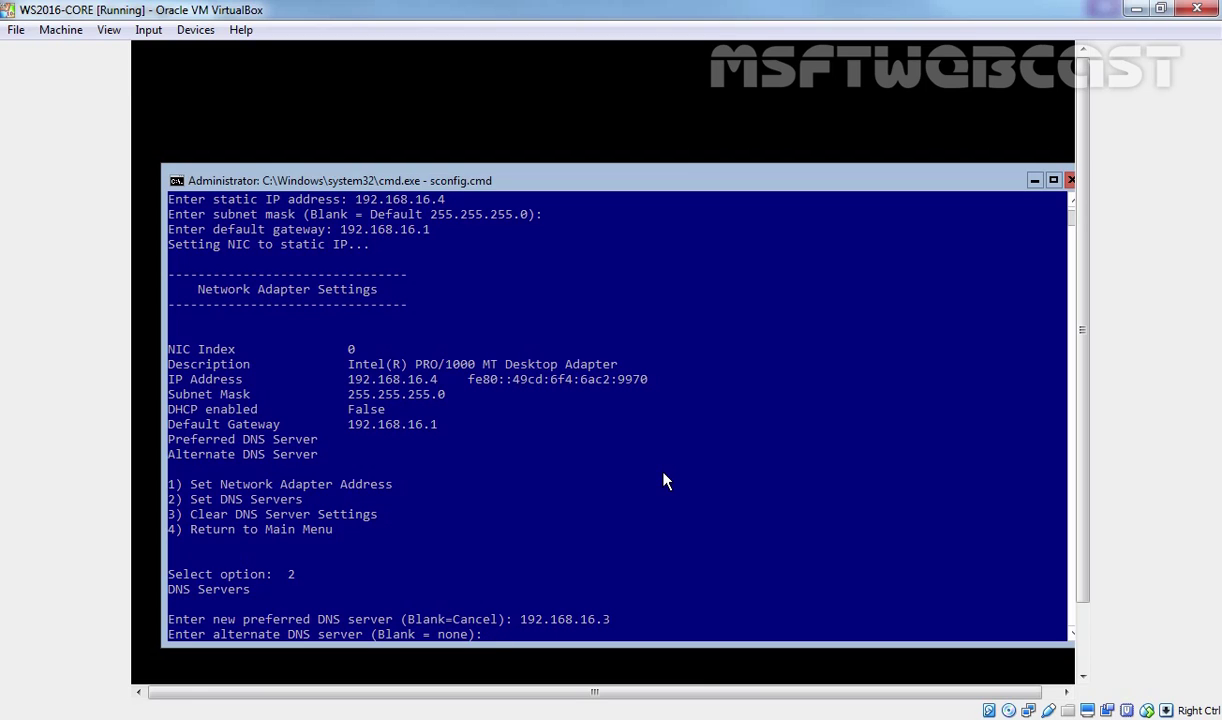
key("Return")
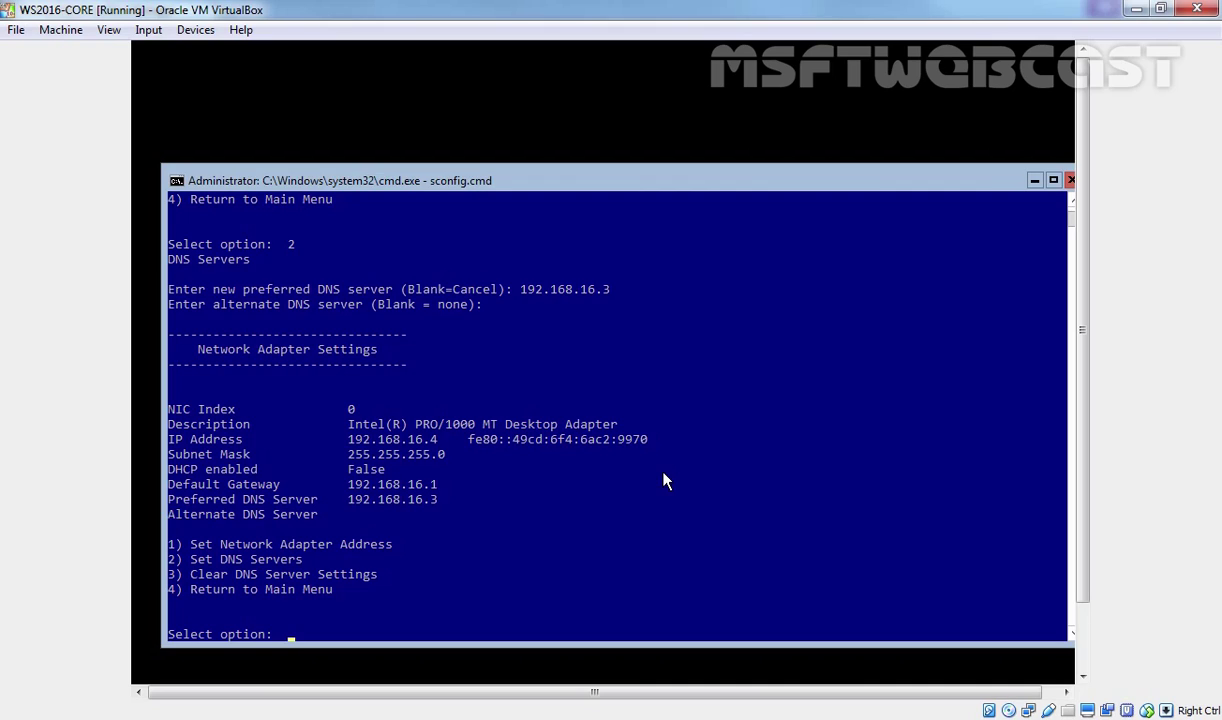
type("4")
key("Return")
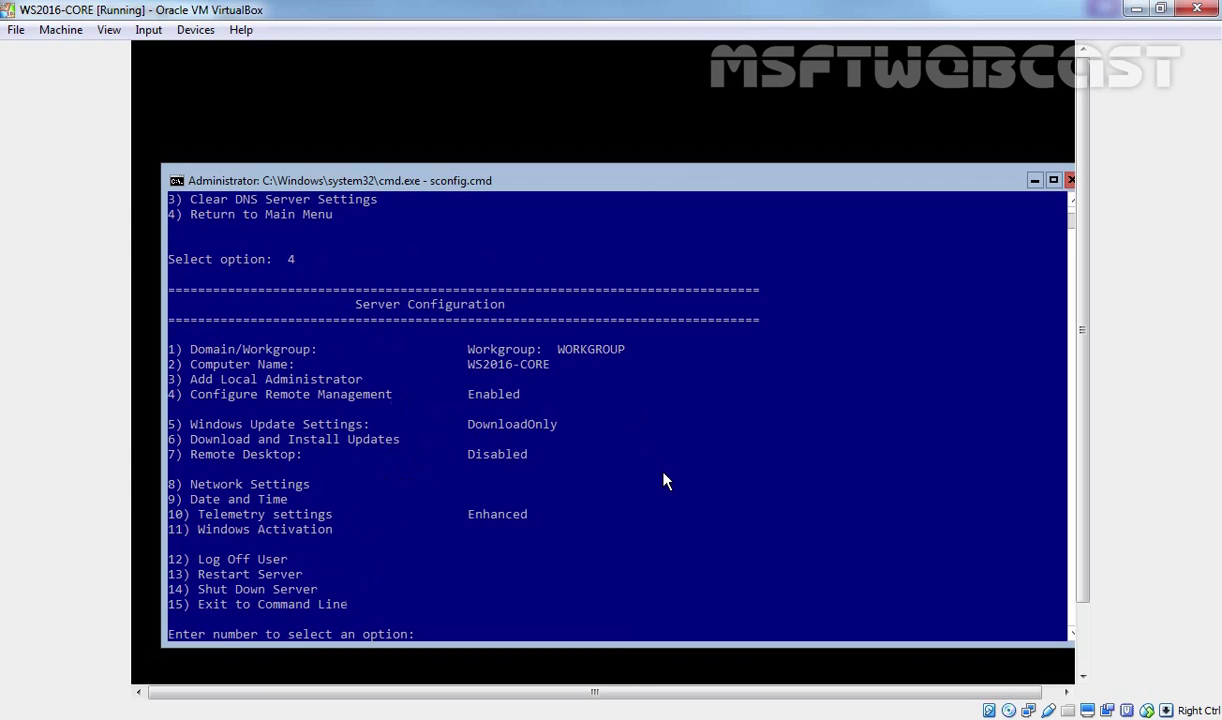